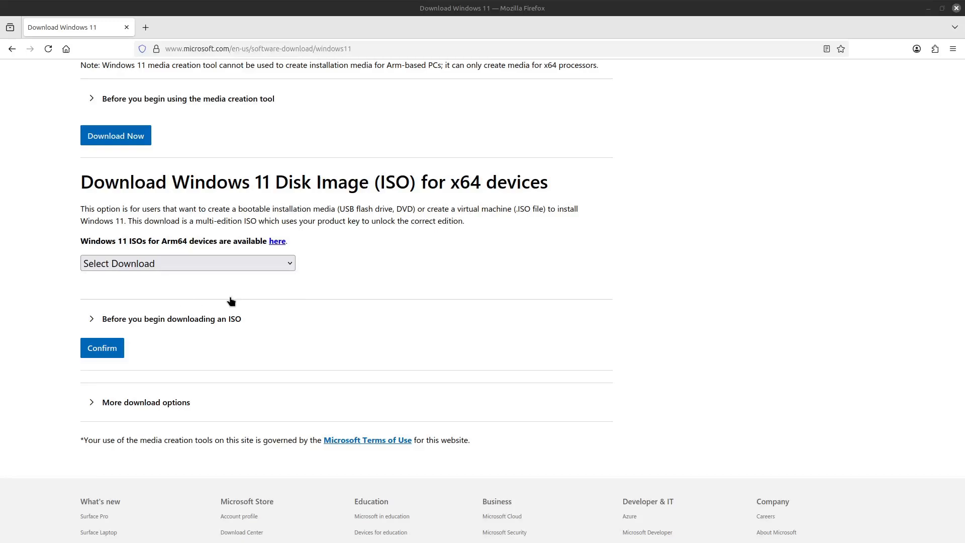
Select the Windows 11 (multi-edition ISO for x64 devices) download and confirm the choice.
click(290, 267)
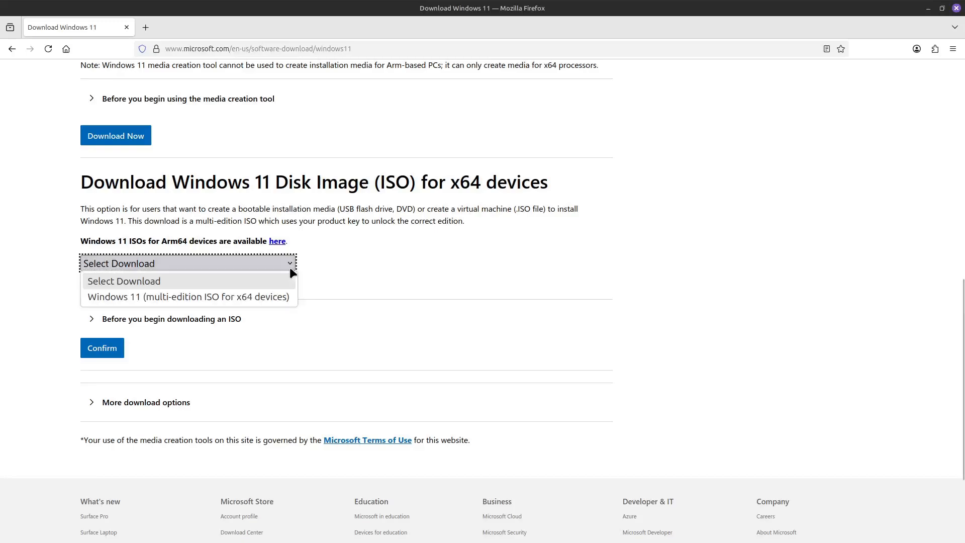
click(225, 297)
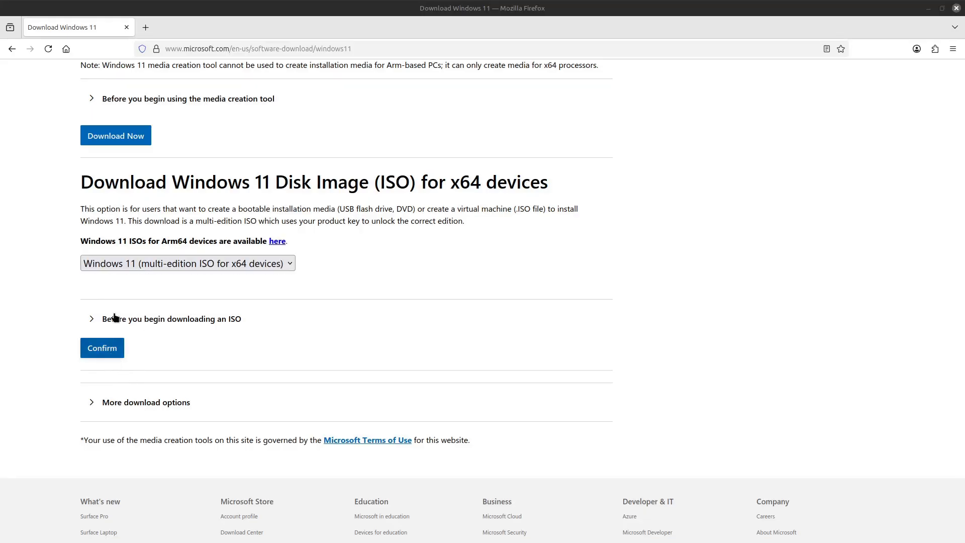
click(117, 349)
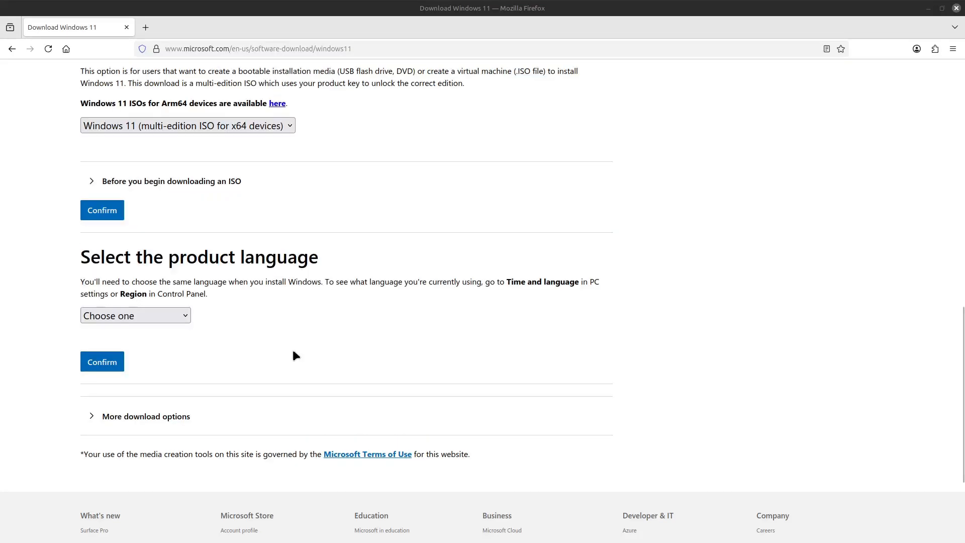
Set the product language to English (United States), confirm it, and start the 64-bit ISO download, checking its progress.
click(185, 315)
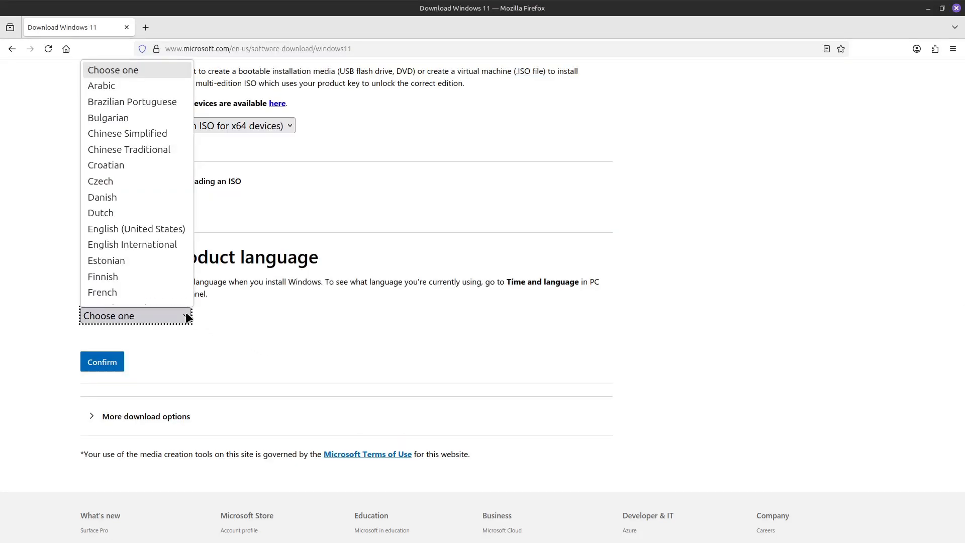
key(e)
key(Return)
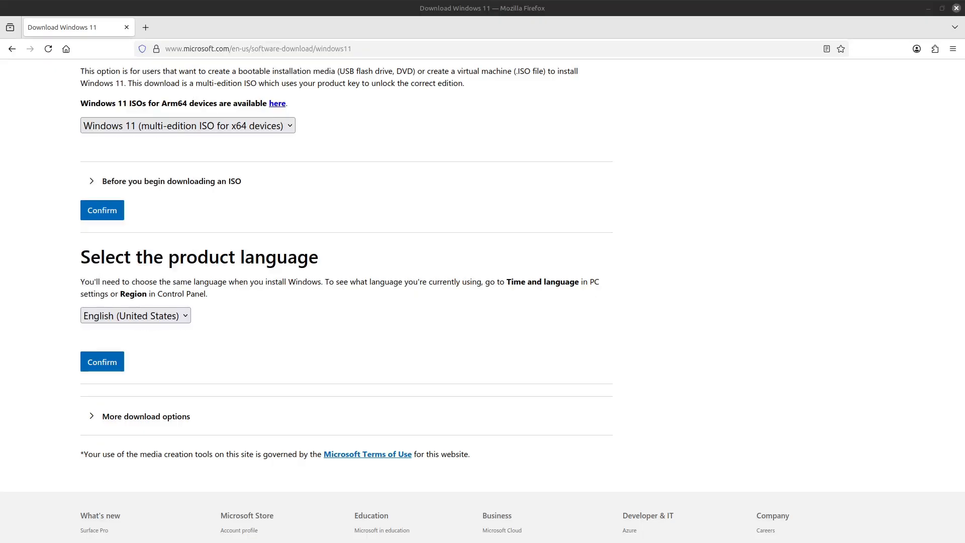
click(111, 371)
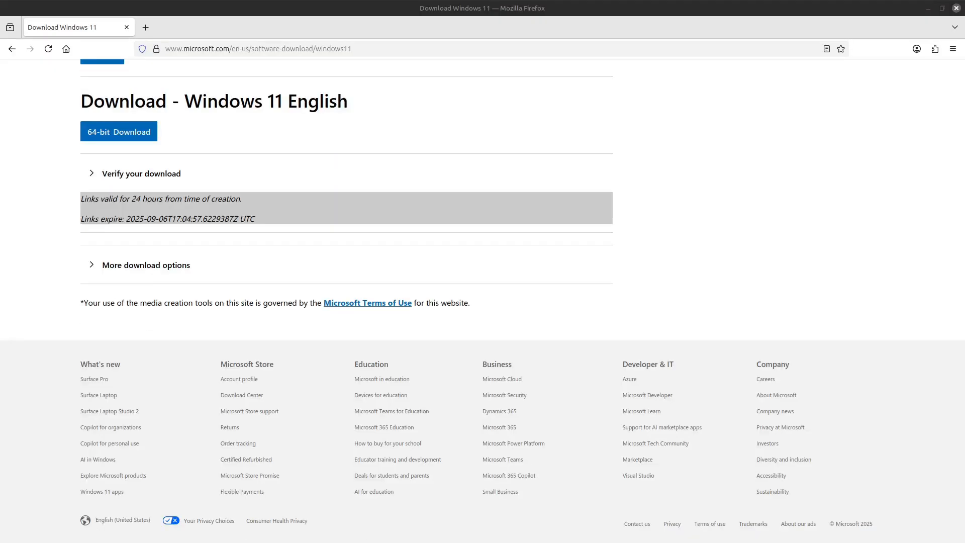
click(116, 133)
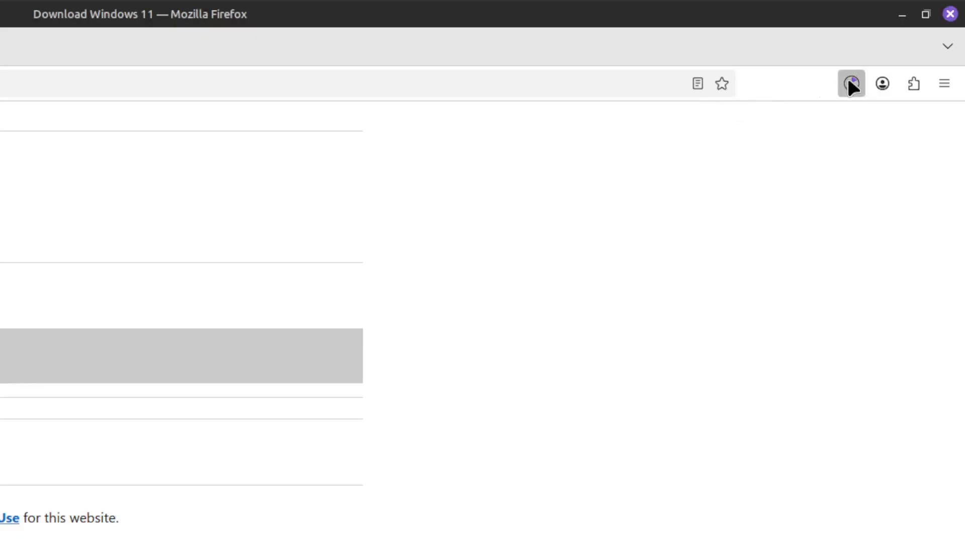
click(849, 81)
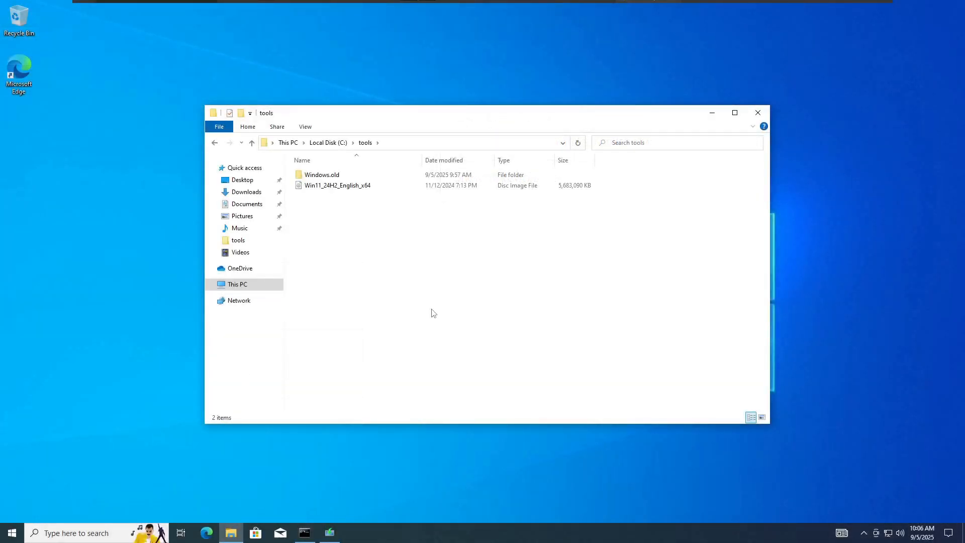
In File Explorer, mount the Win11_24H2_English_x64 disc image from C:\tools and check its drive D: in This PC.
right_click(323, 191)
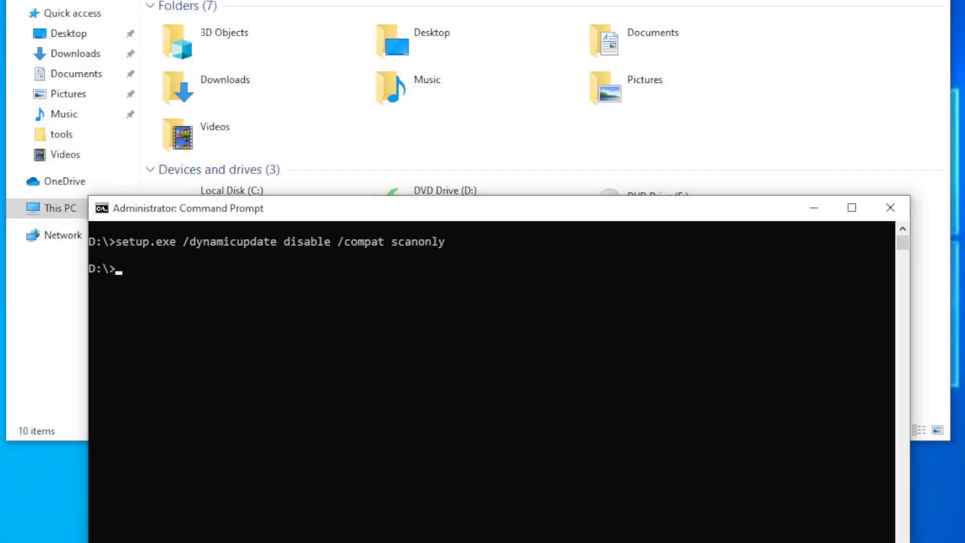
key(alt+Tab)
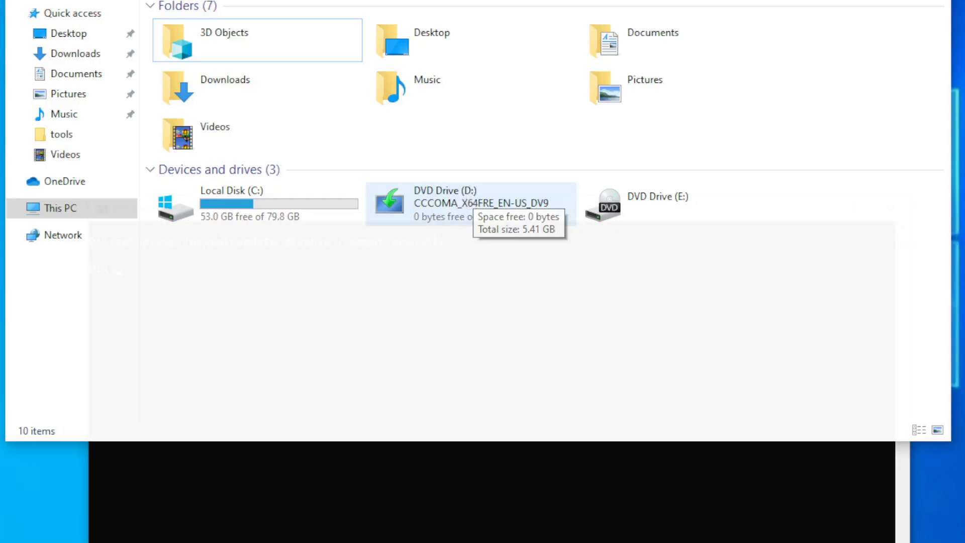
key(alt+Tab)
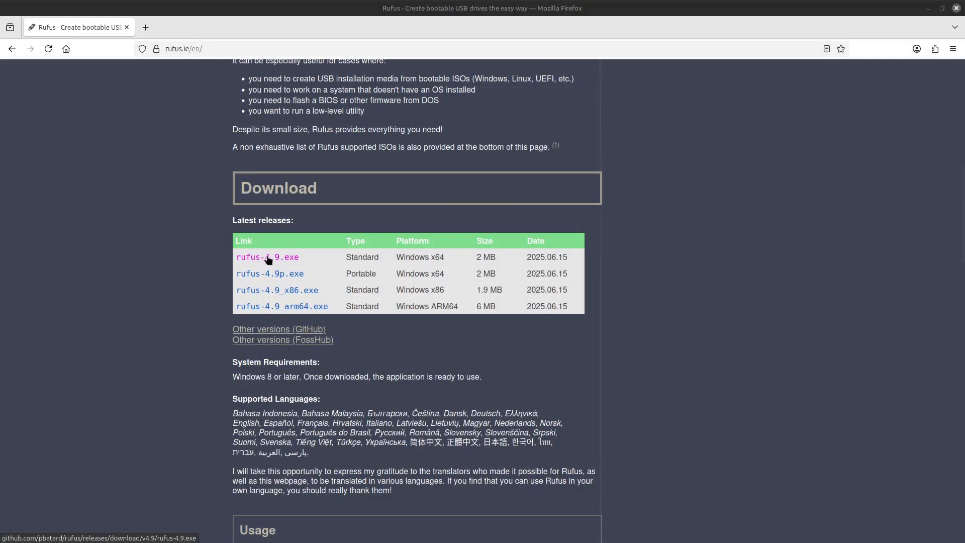
In Firefox, download the standard x64 release rufus-4.9.exe from the Rufus website and view the browser's downloads.
click(260, 262)
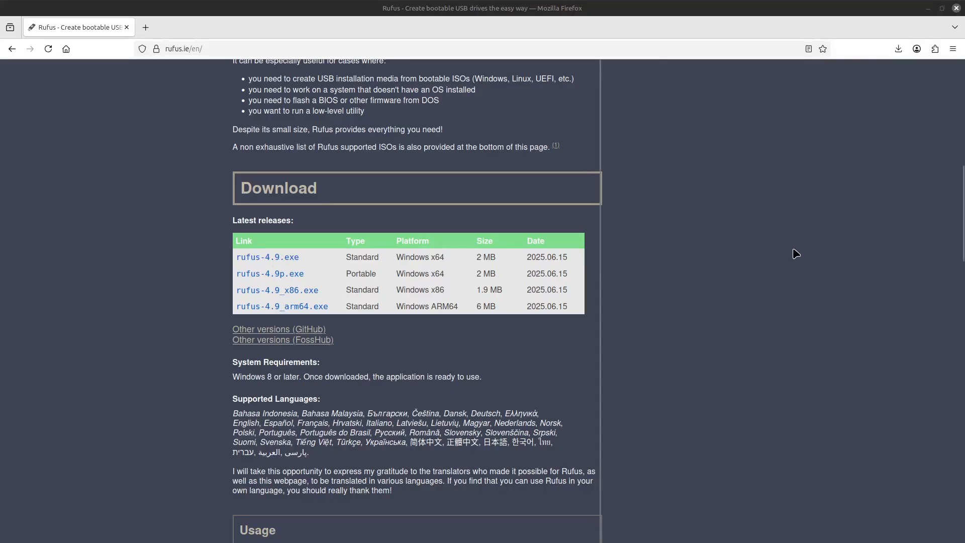
click(899, 49)
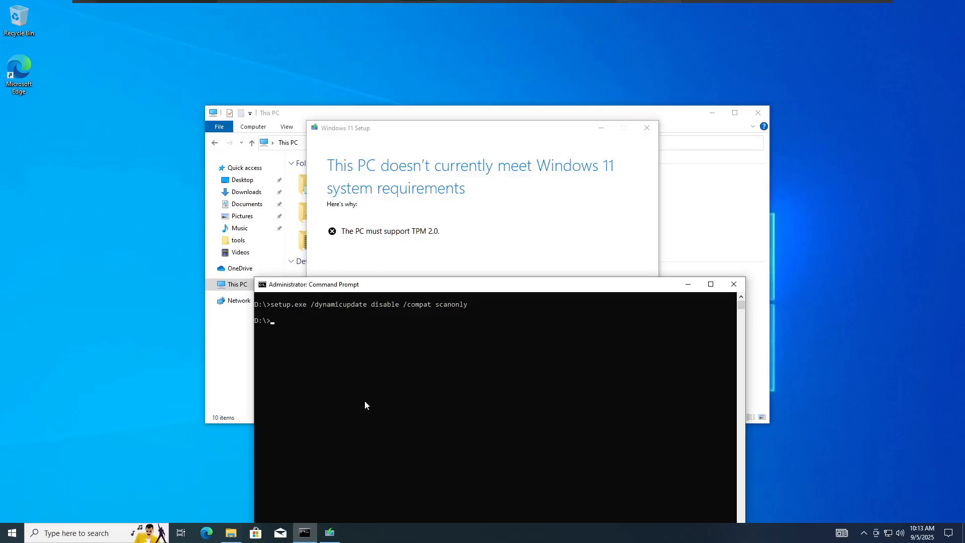
Close Command Prompt and Windows 11 Setup on the Windows 10 desktop, and eject the mounted DVD drive D:.
click(733, 285)
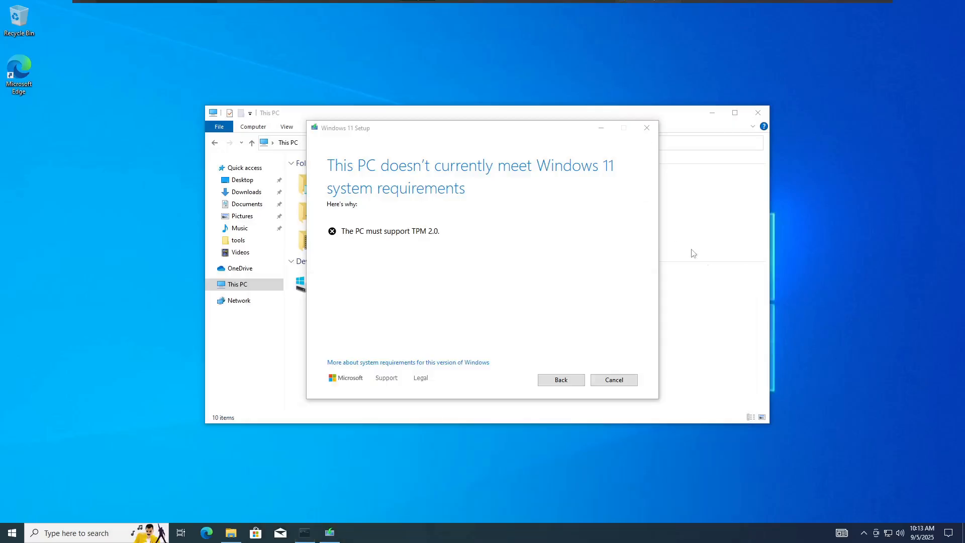
click(647, 128)
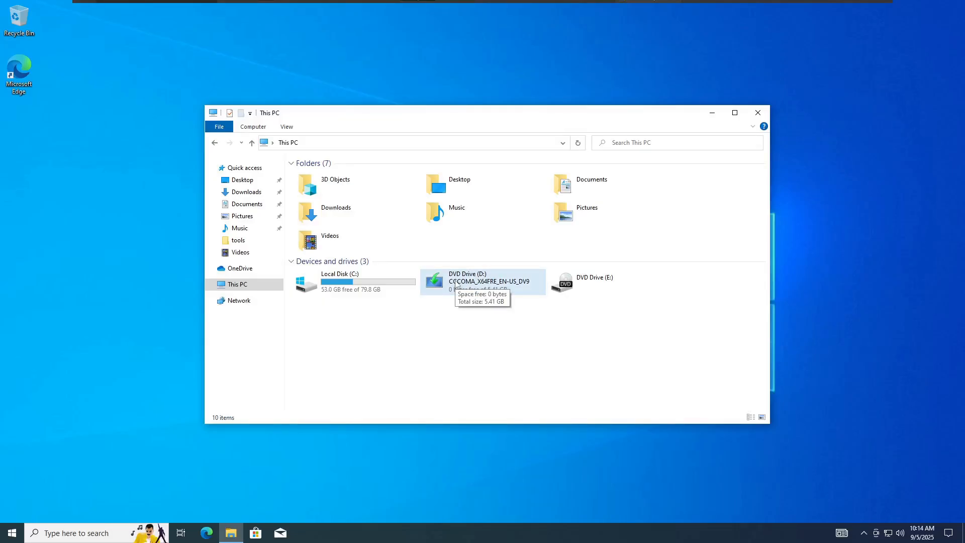
right_click(457, 284)
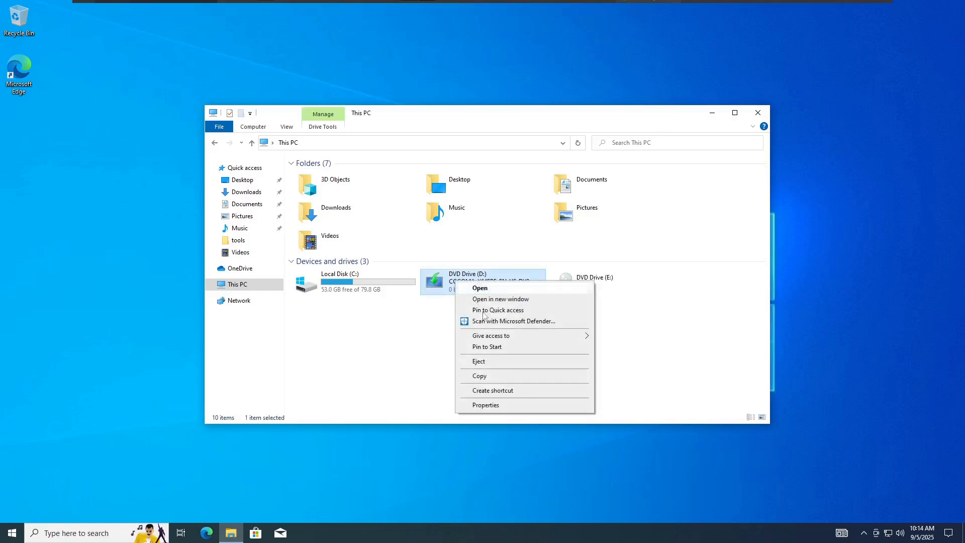
click(509, 362)
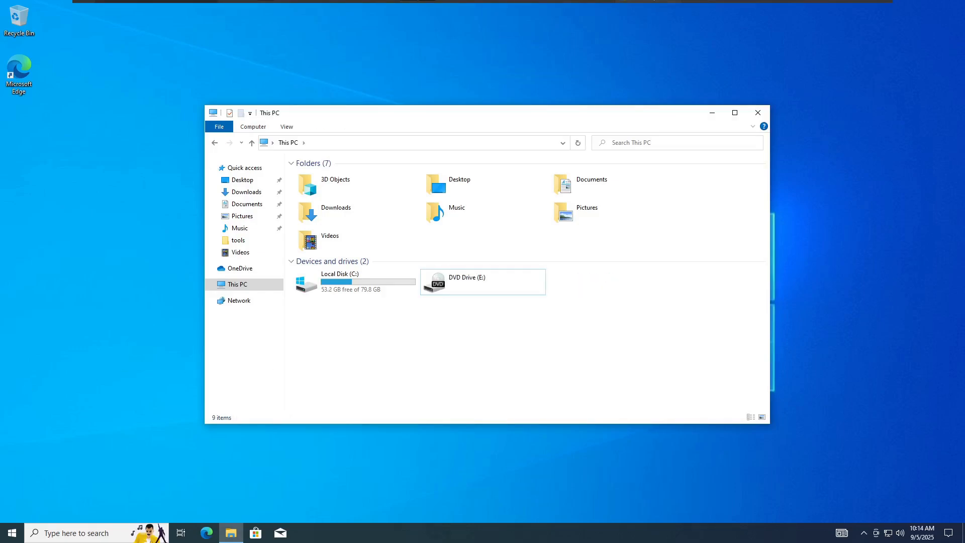
Launch rufus-4.9 from C:\tools and allow it to check for application updates online.
key(ctrl+l)
text(C:	ools)
key(Return)
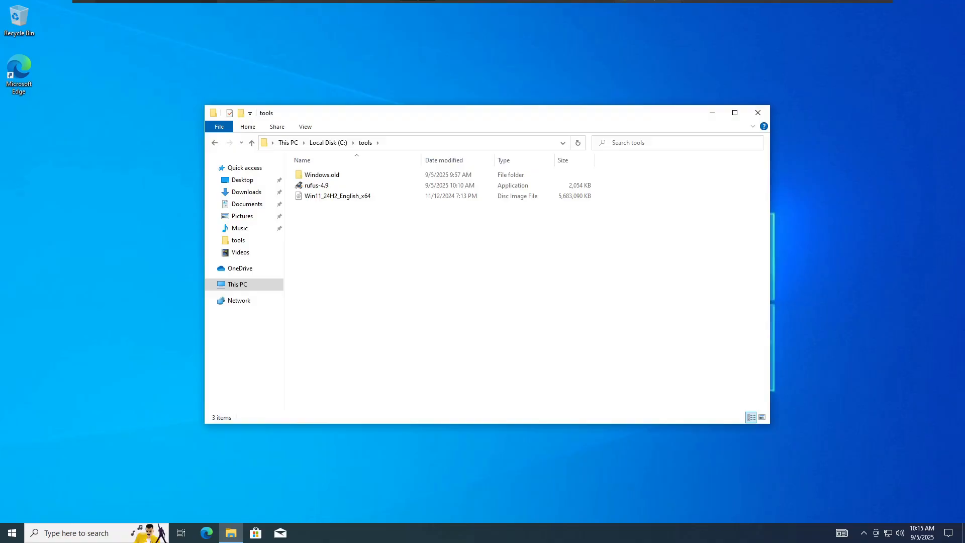
double_click(316, 185)
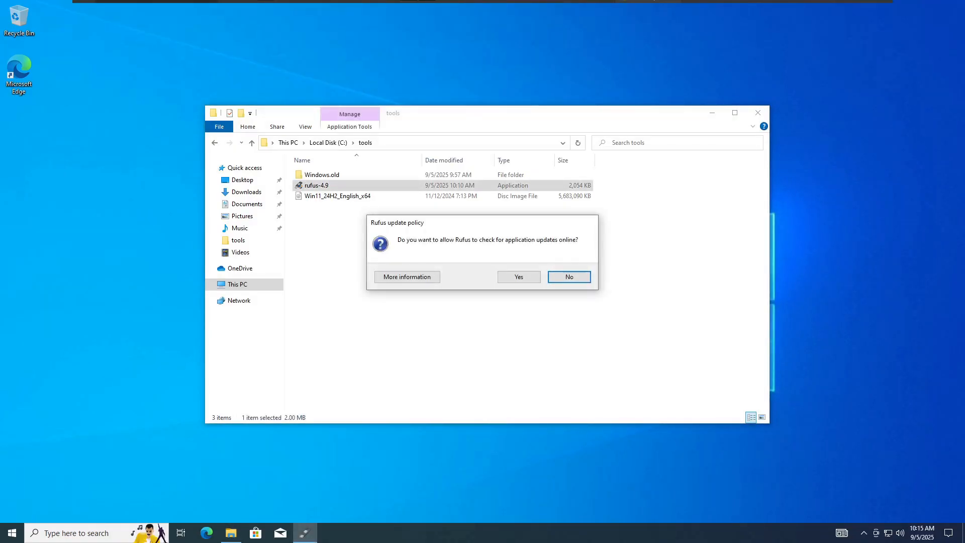
click(535, 282)
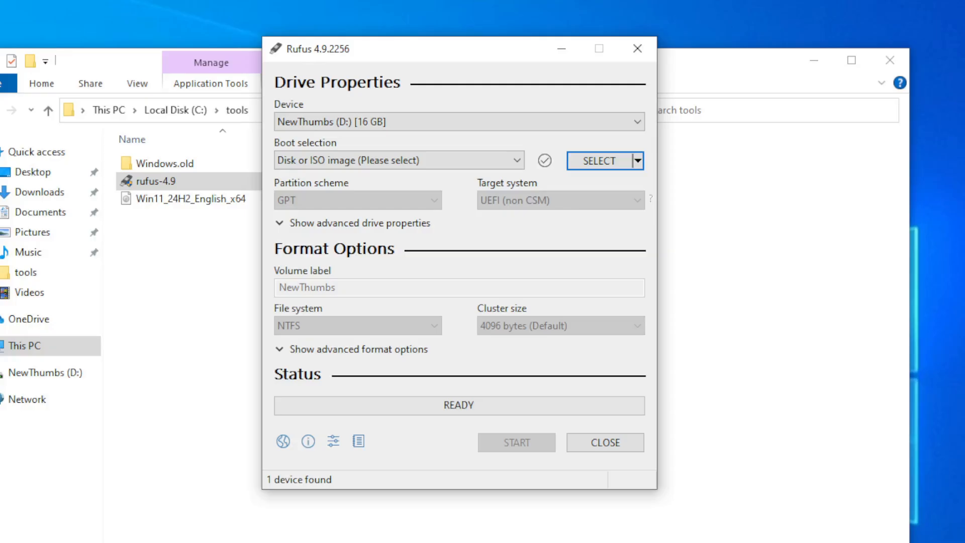
Load the Win11_24H2_English_x64 disc image from C:\tools as the Rufus boot selection.
click(606, 162)
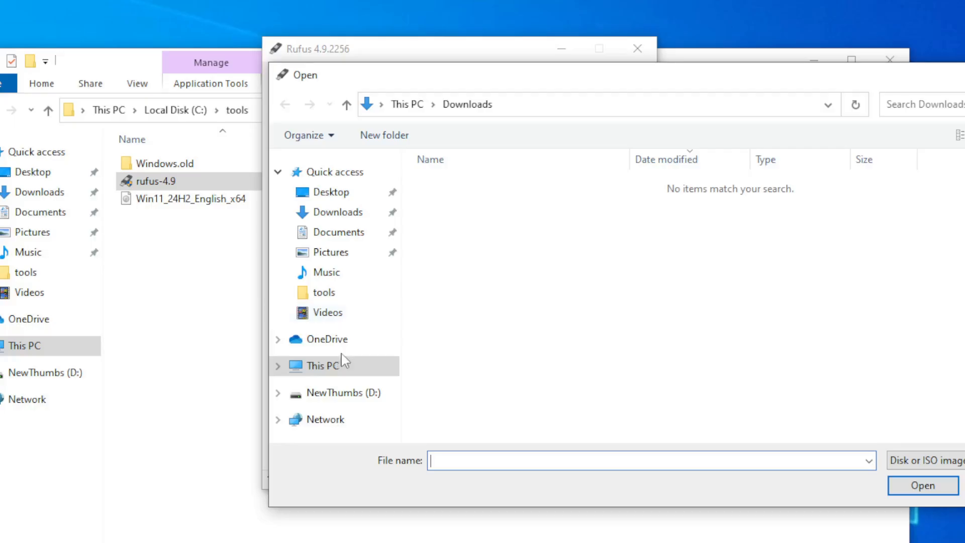
click(350, 370)
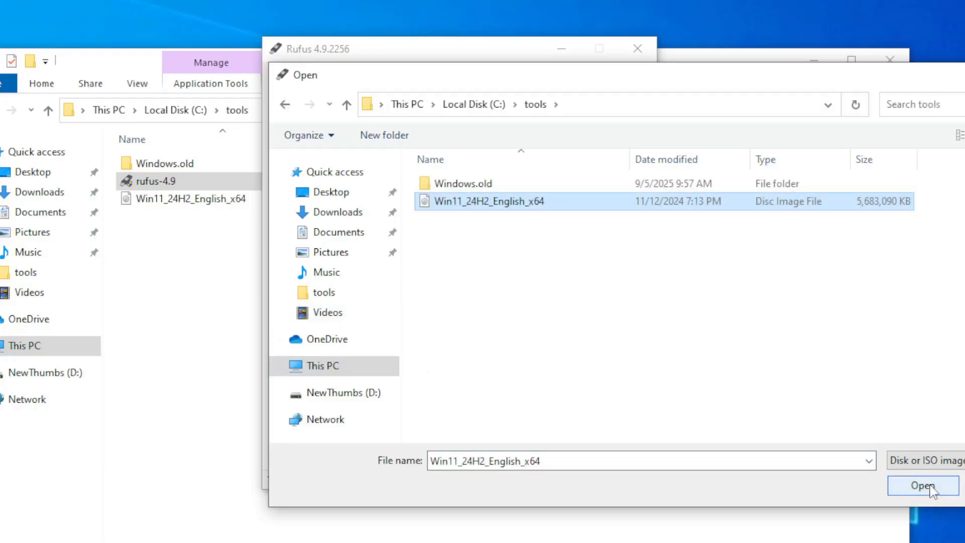
click(924, 485)
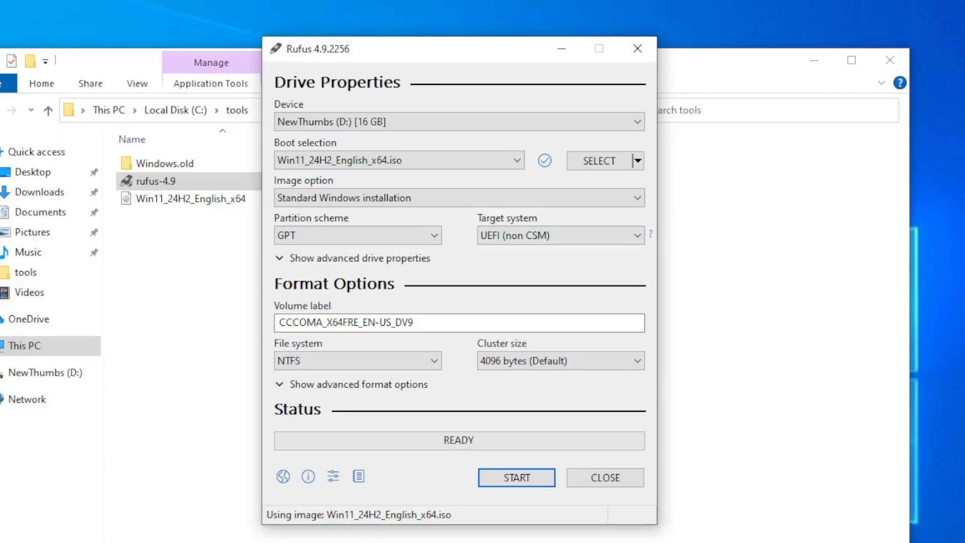
Start writing the USB drive with the hardware and online-account requirements removed and data collection and BitLocker encryption disabled, accepting the data loss.
click(491, 481)
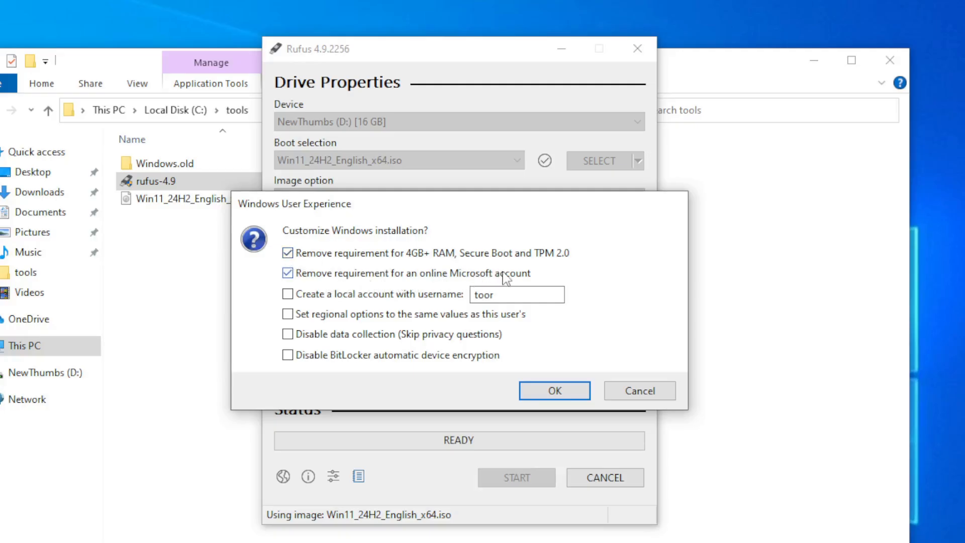
click(288, 336)
click(288, 358)
click(555, 391)
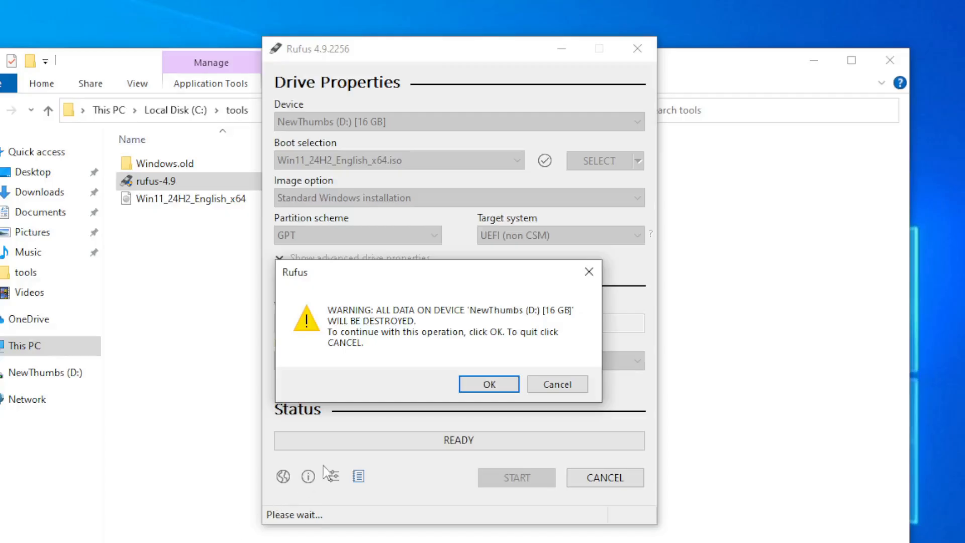
click(467, 388)
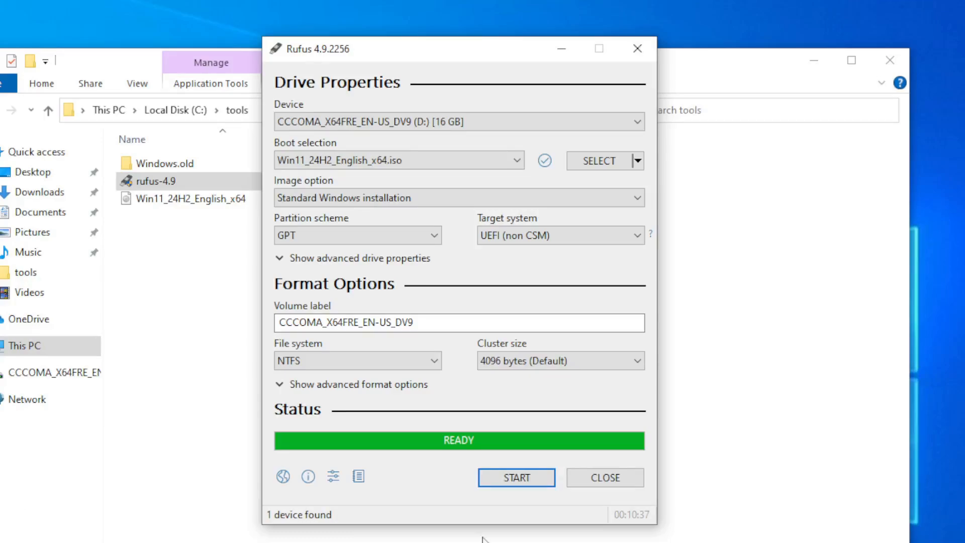
Close Rufus and open the newly written CCCOMA_X64FRE_EN-US_DV9 (D:) drive from This PC.
click(607, 478)
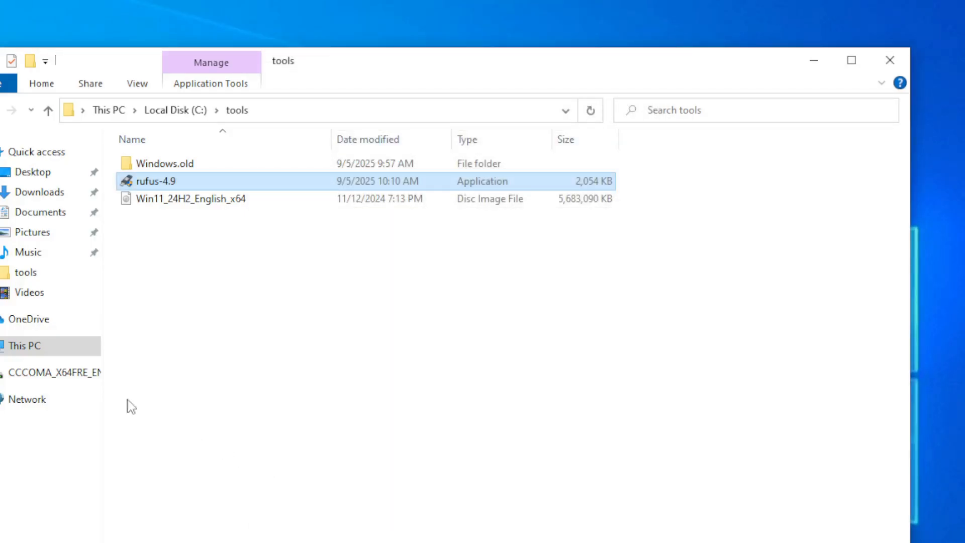
click(70, 355)
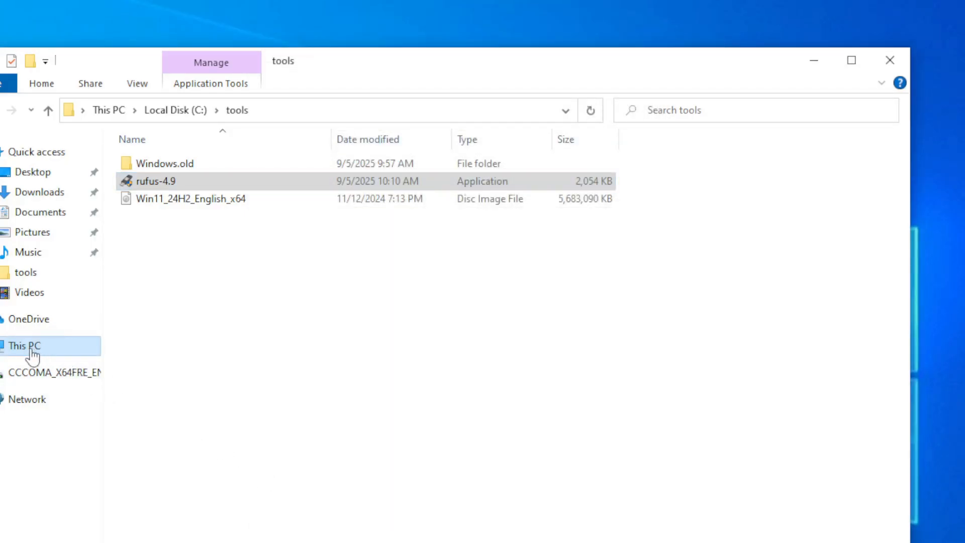
click(400, 350)
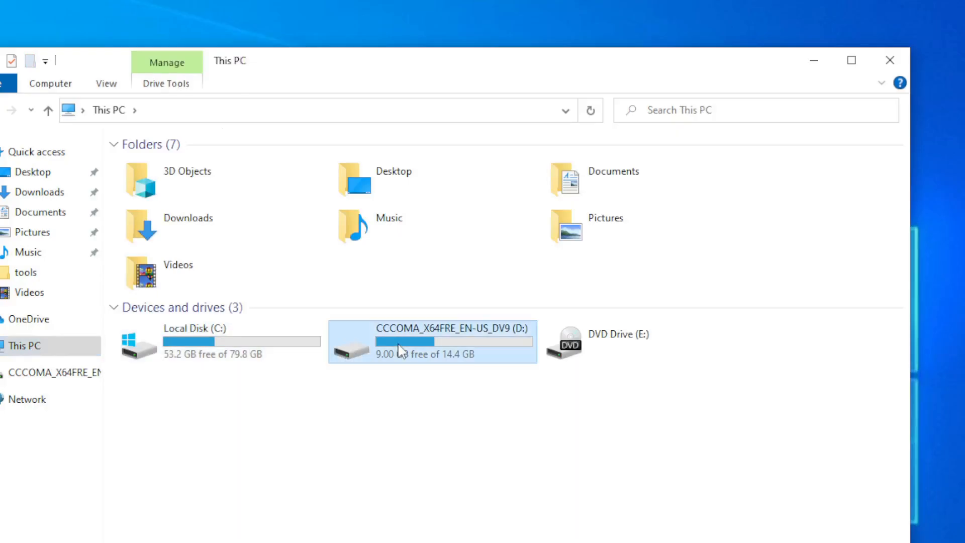
double_click(468, 347)
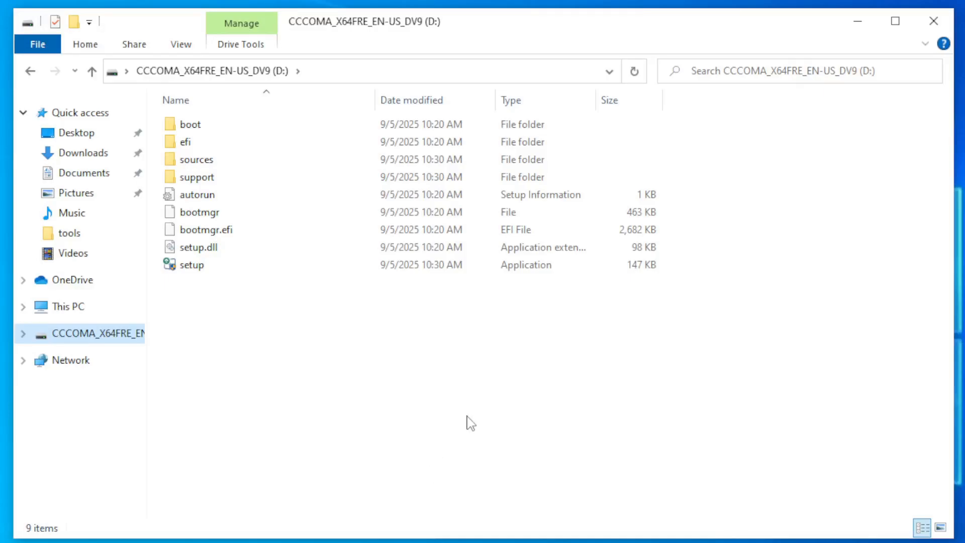
Run the setup application from the USB drive and allow it to make changes to the device.
click(201, 266)
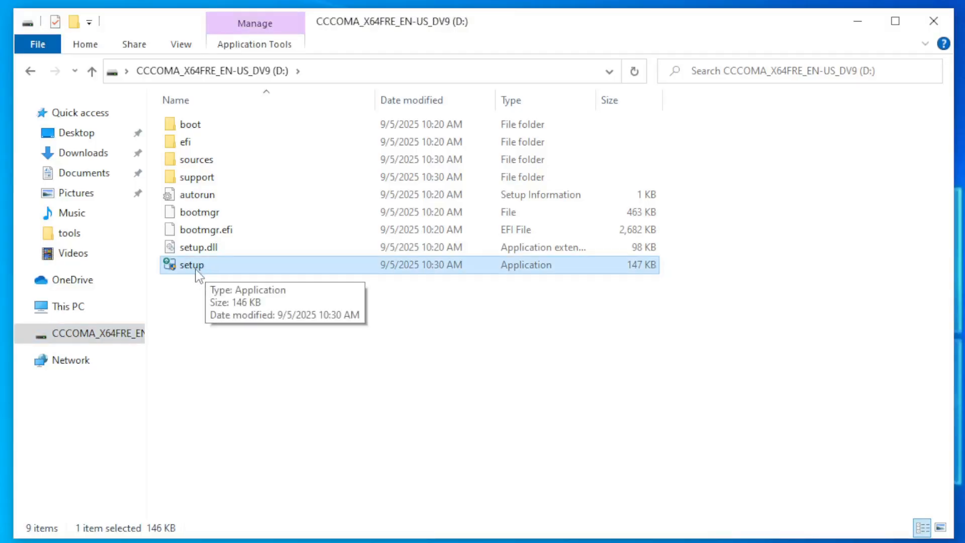
double_click(196, 270)
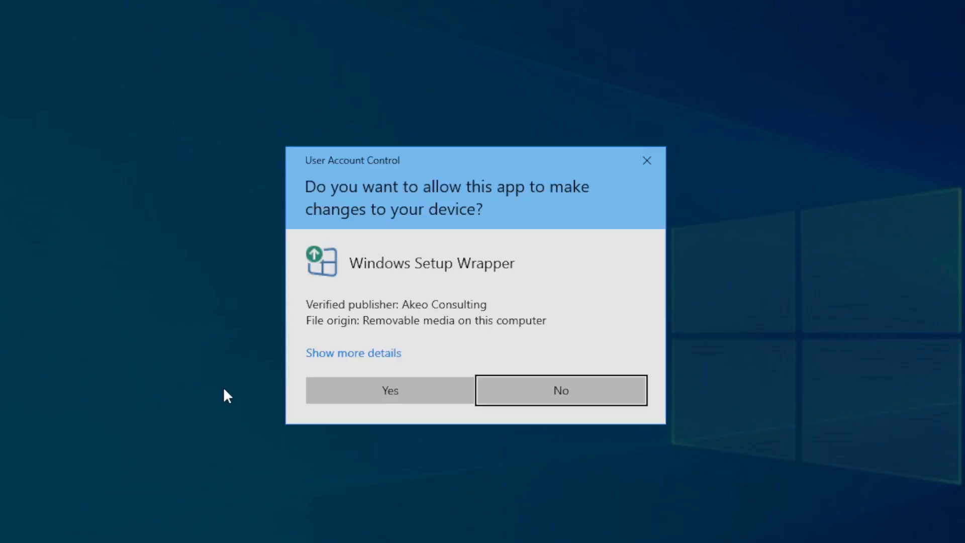
click(364, 401)
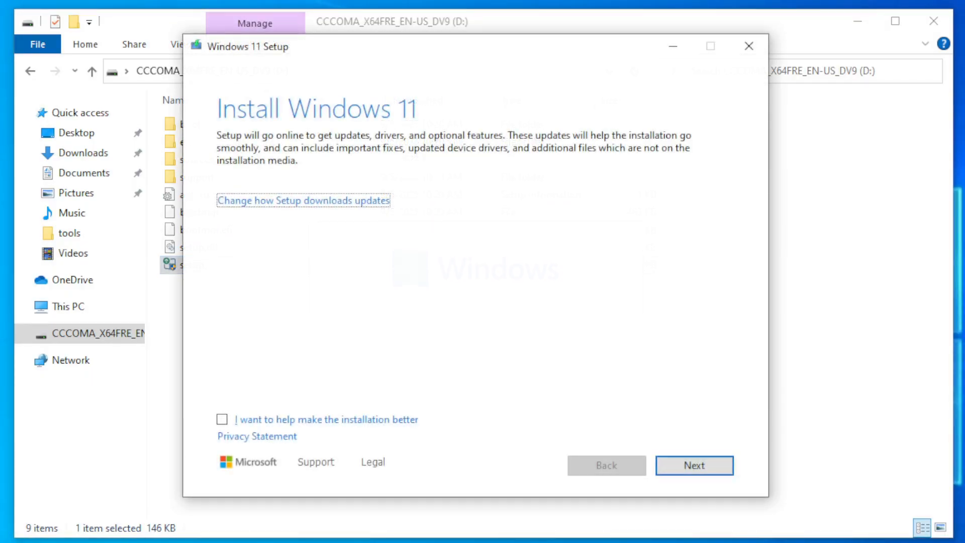
Accept the license terms in Windows 11 Setup and start installing Windows 11 Pro, keeping personal files and apps.
click(674, 469)
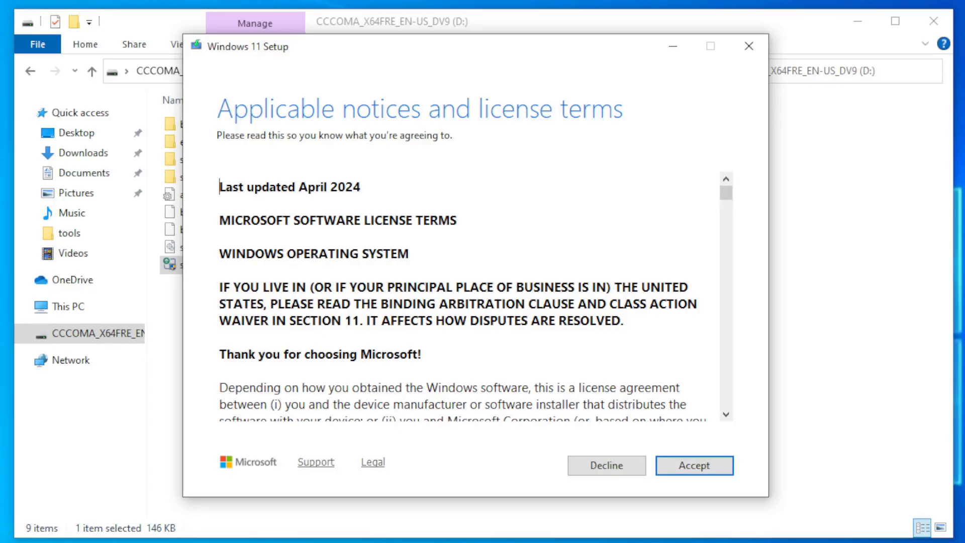
click(714, 468)
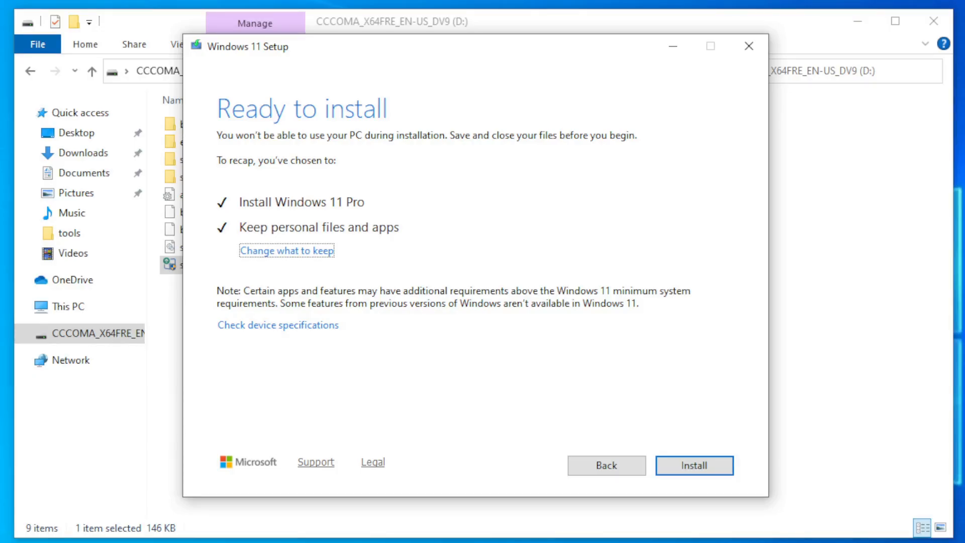
click(717, 468)
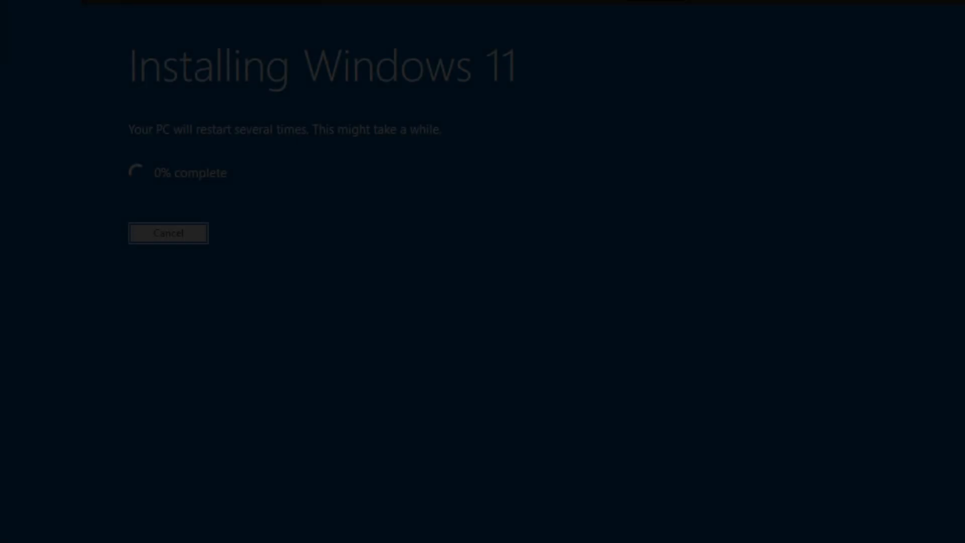